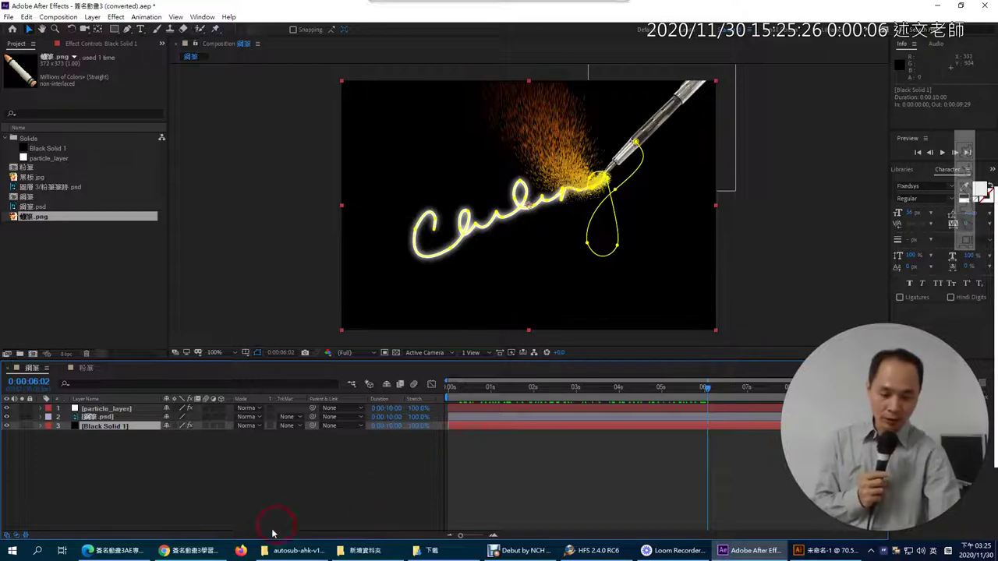
Bring up the Google Docs lesson notes on copying Illustrator paths into After Effects via AICB
left_click(187, 551)
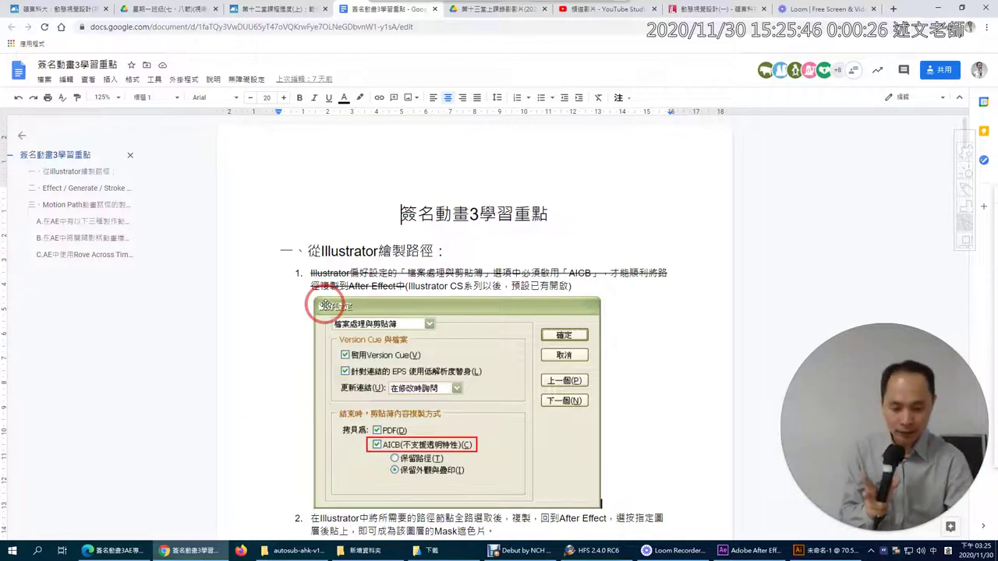
Highlight the first sentence of step 2 on pasting the path as a layer mask, then return to After Effects
scroll(399, 323, "down", 3)
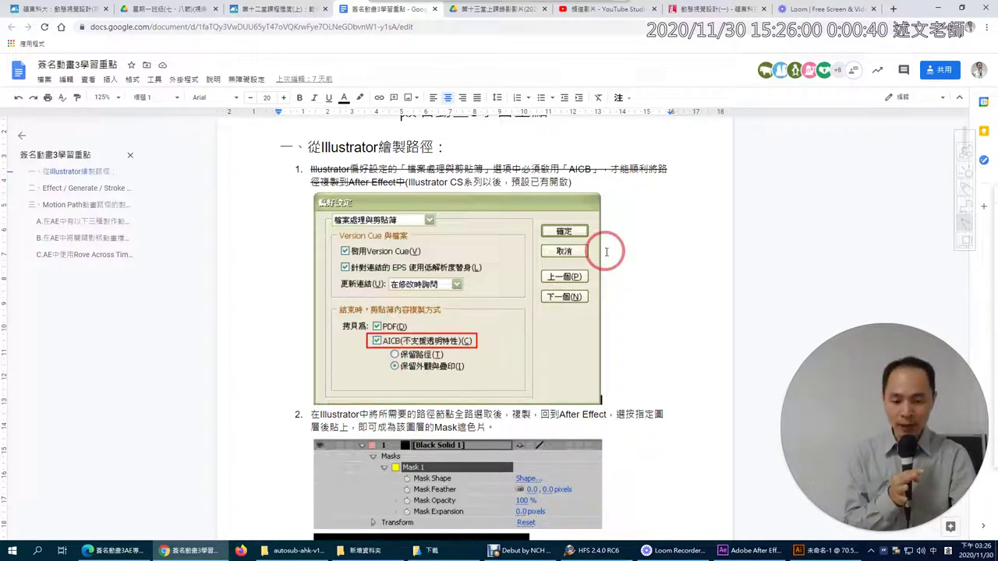
scroll(603, 239, "down", 2)
left_click(445, 258)
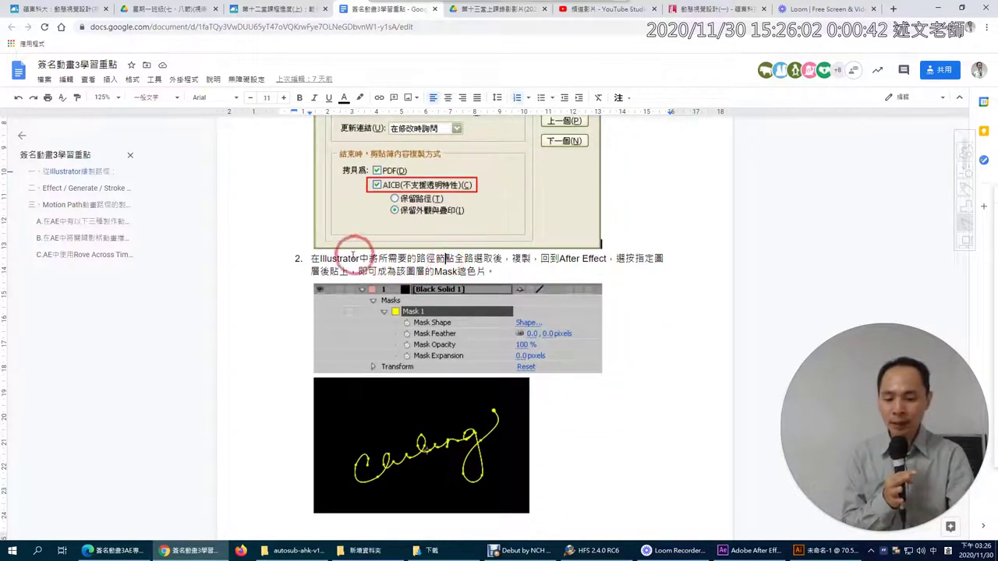
left_click_drag(312, 259, 503, 262)
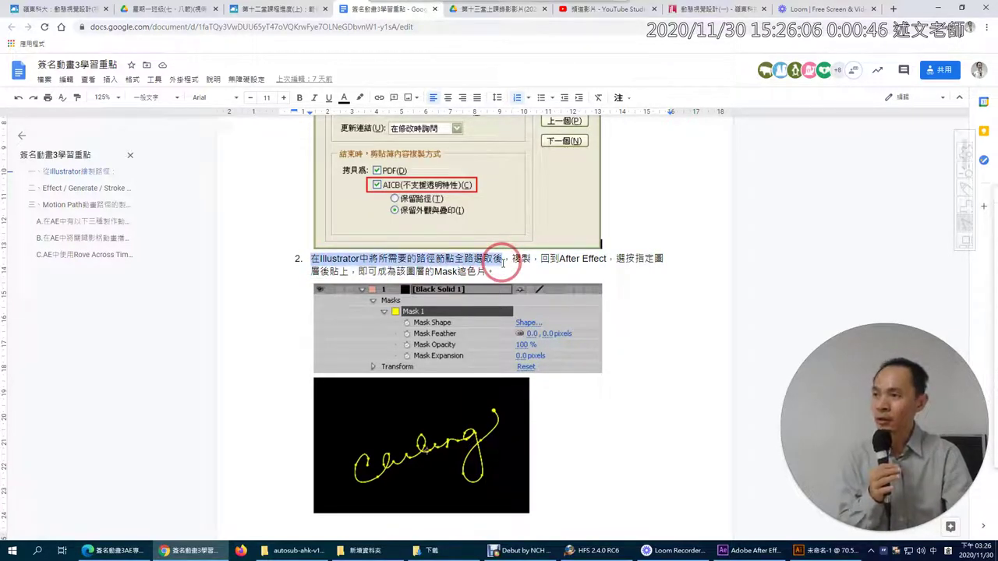
left_click(741, 552)
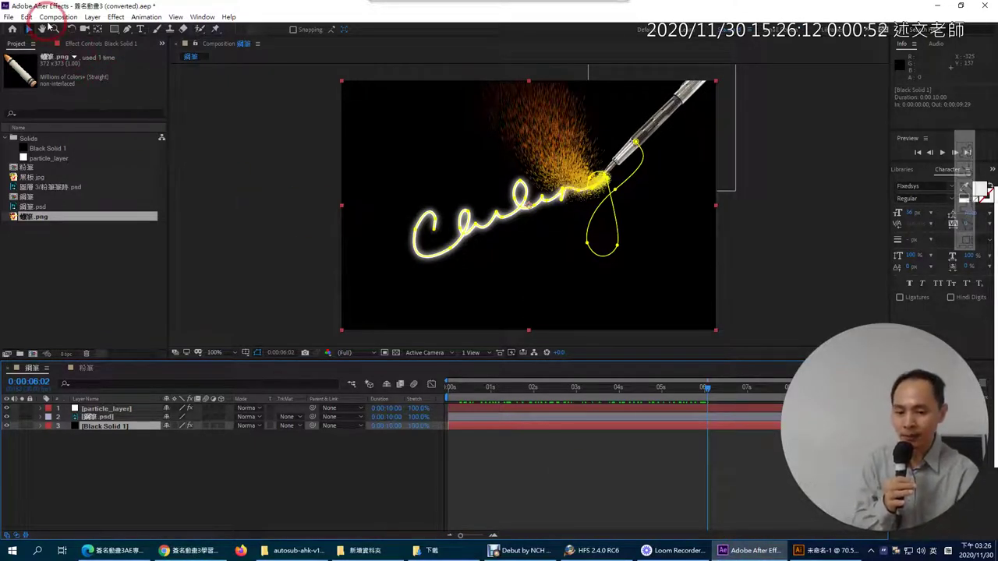
Create Comp 1 at 1920×1080, 29.97 fps, 10 s, with a black background
left_click(49, 17)
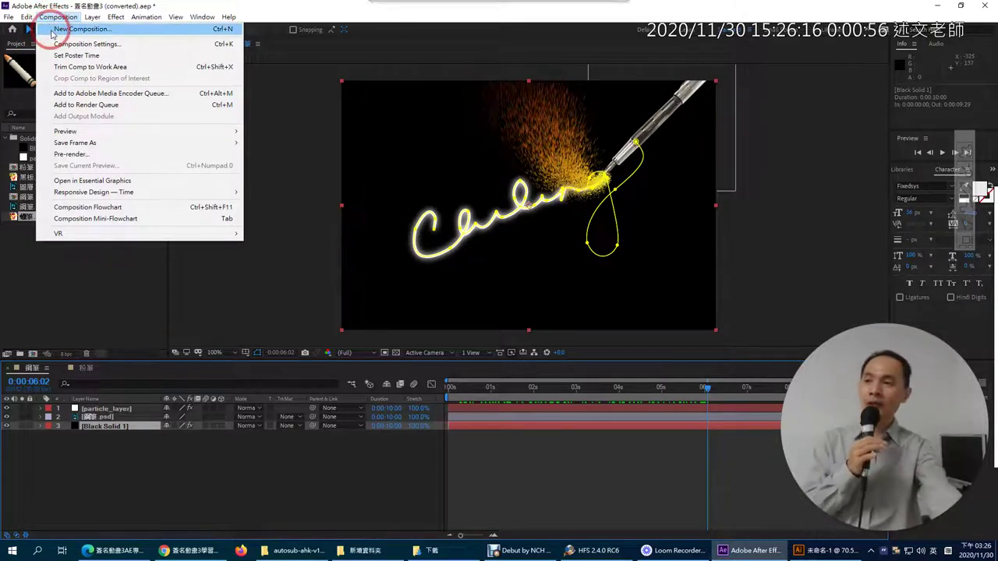
left_click(51, 30)
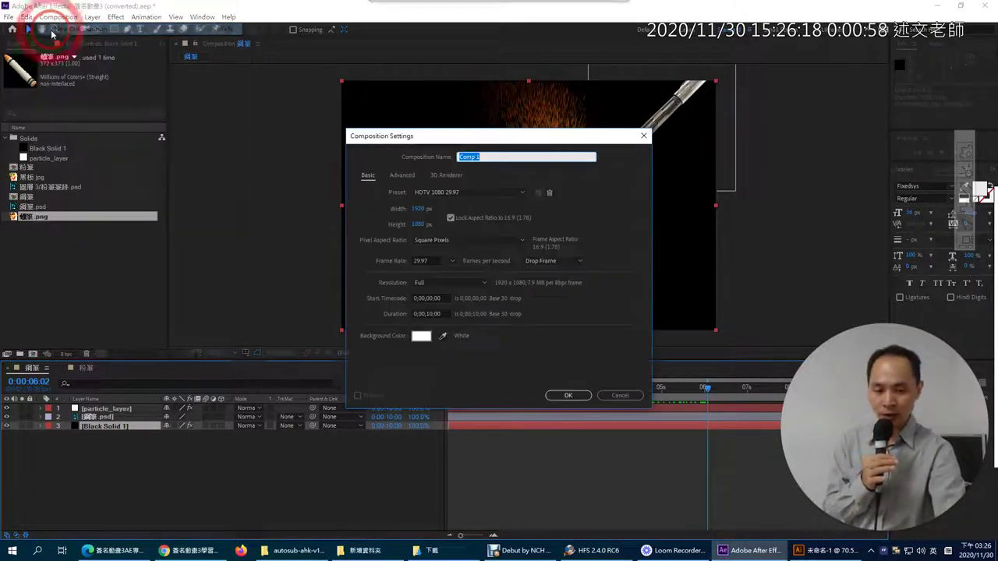
left_click(417, 342)
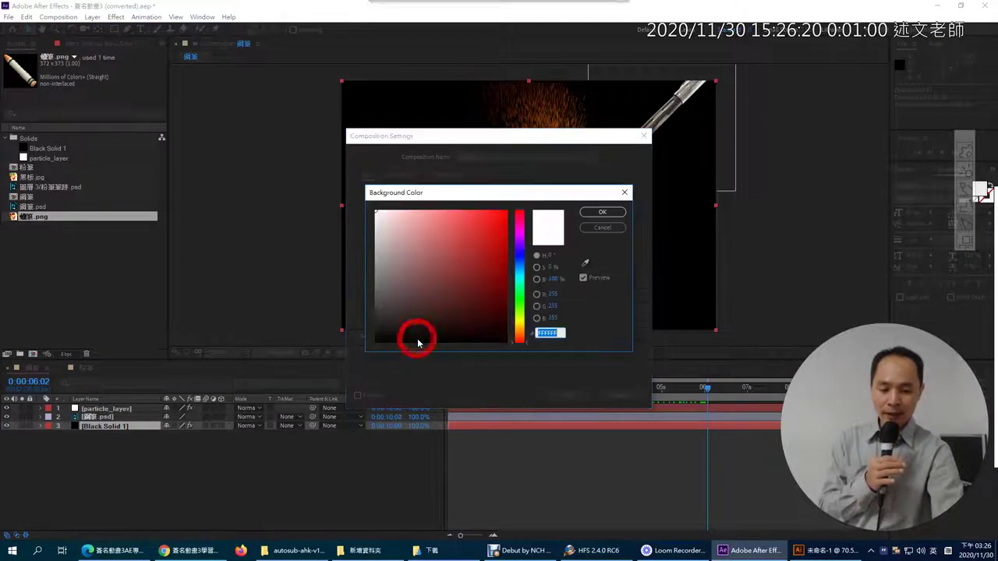
left_click(375, 342)
left_click(603, 211)
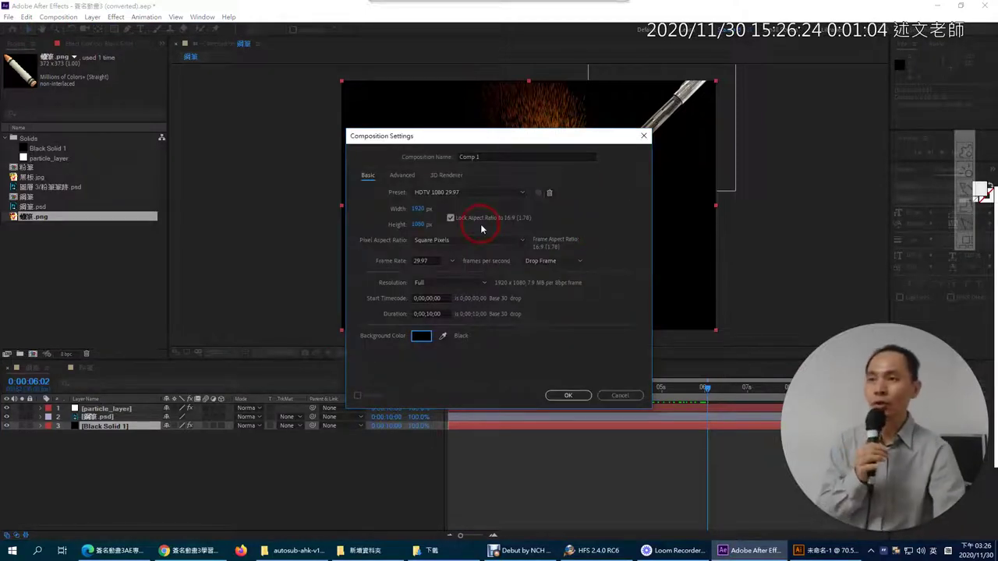
left_click(568, 396)
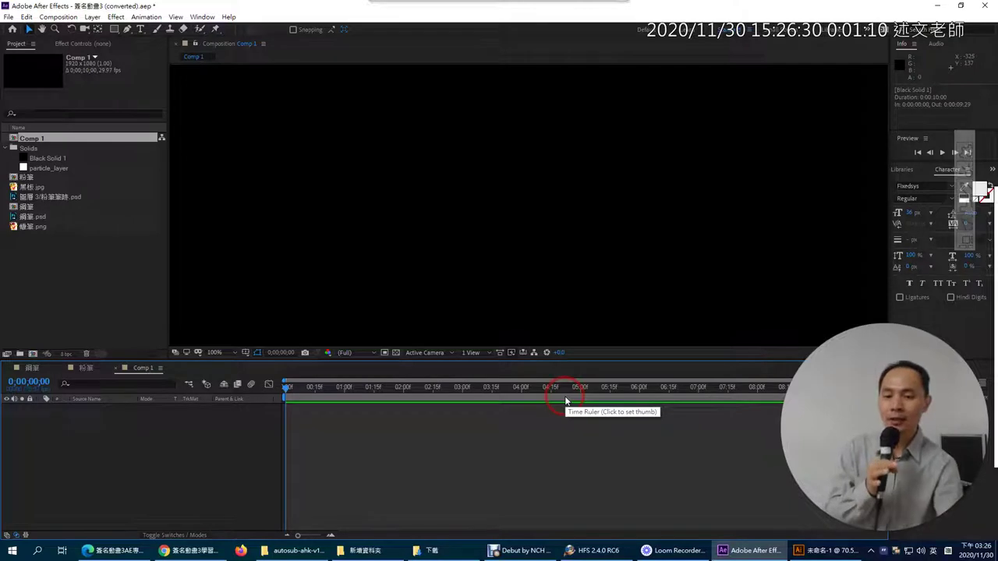
Add a full-frame Medium Gray-Yellow solid to Comp 1, then switch to Illustrator
left_click(94, 17)
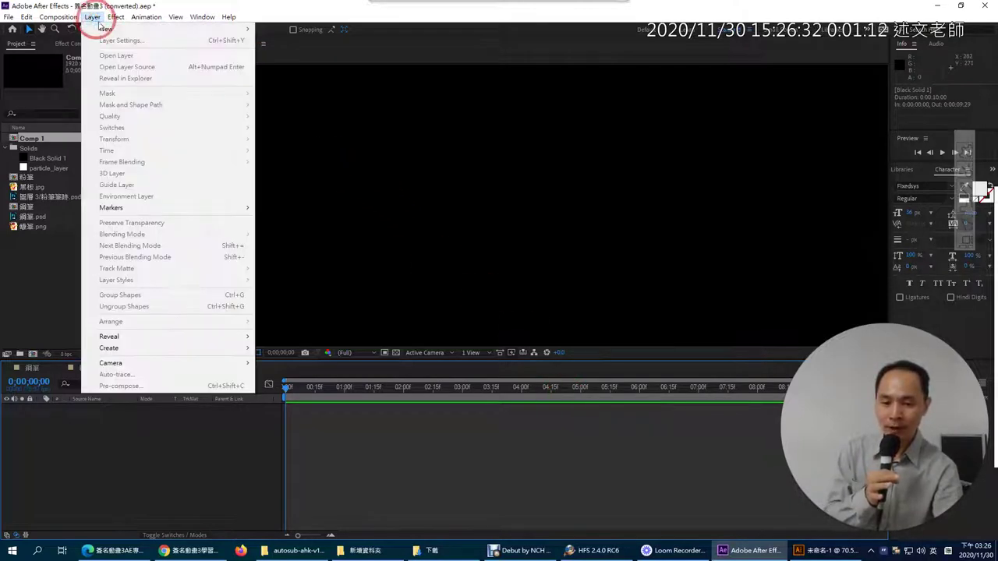
left_click(117, 29)
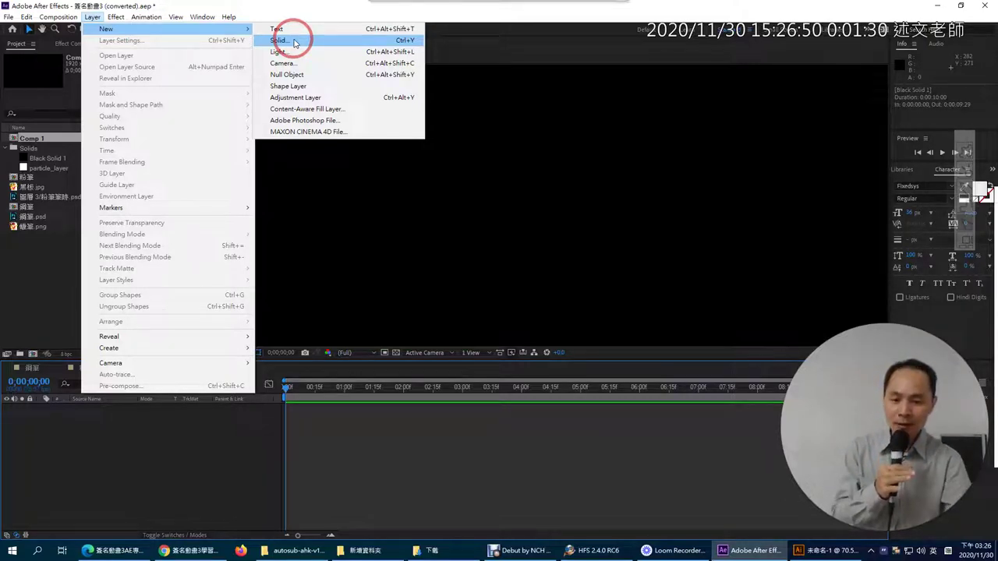
left_click(295, 43)
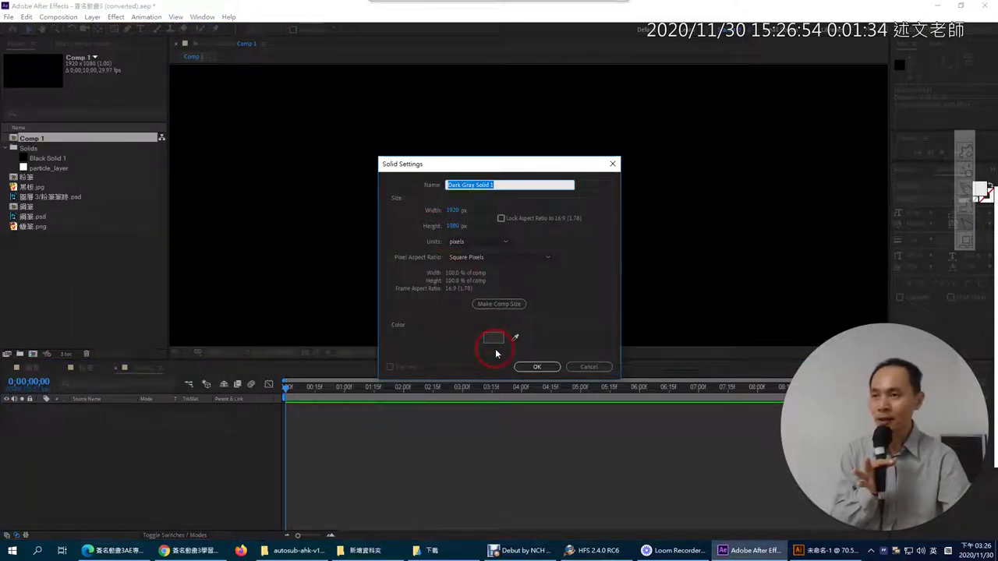
left_click(493, 338)
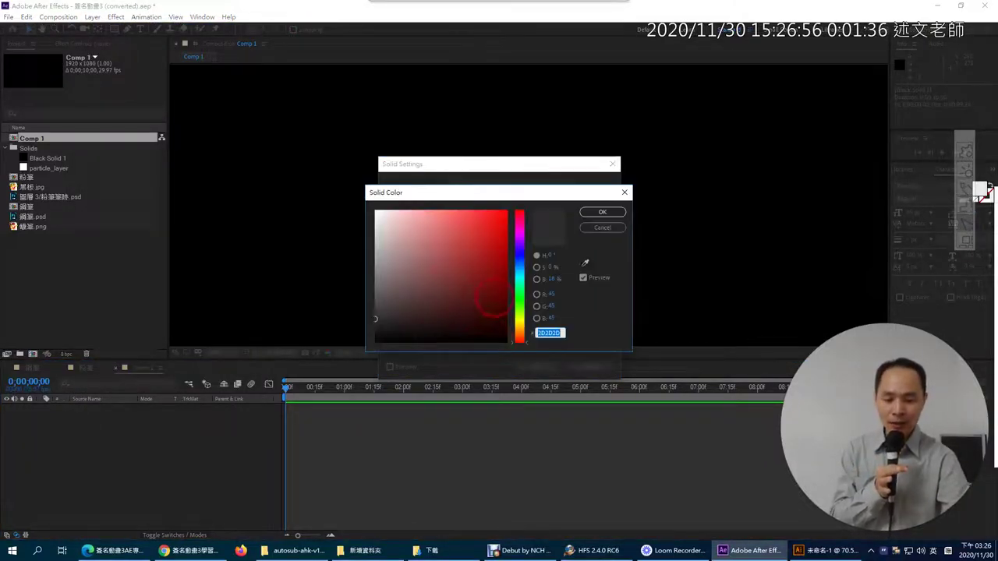
left_click(518, 327)
left_click(496, 285)
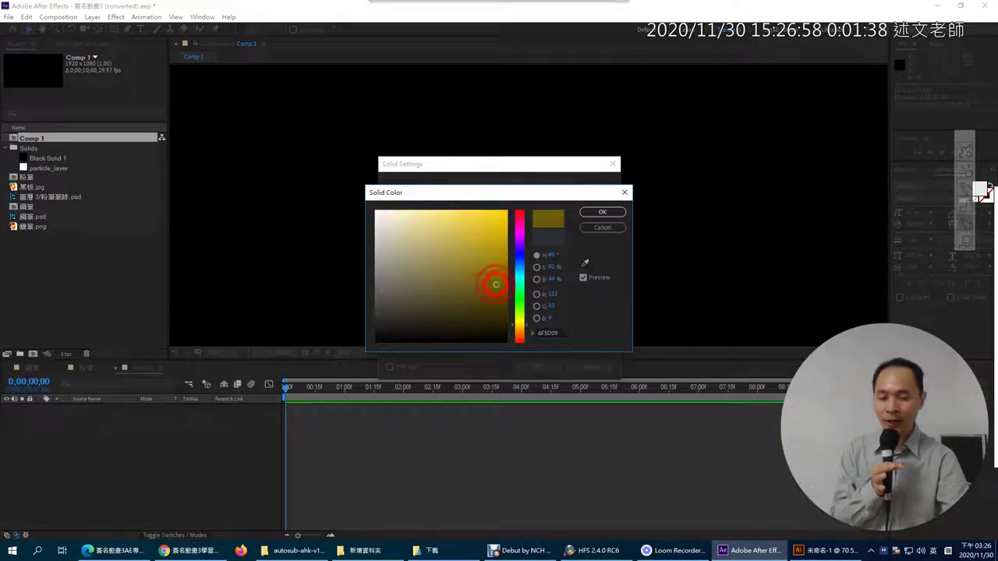
left_click(417, 305)
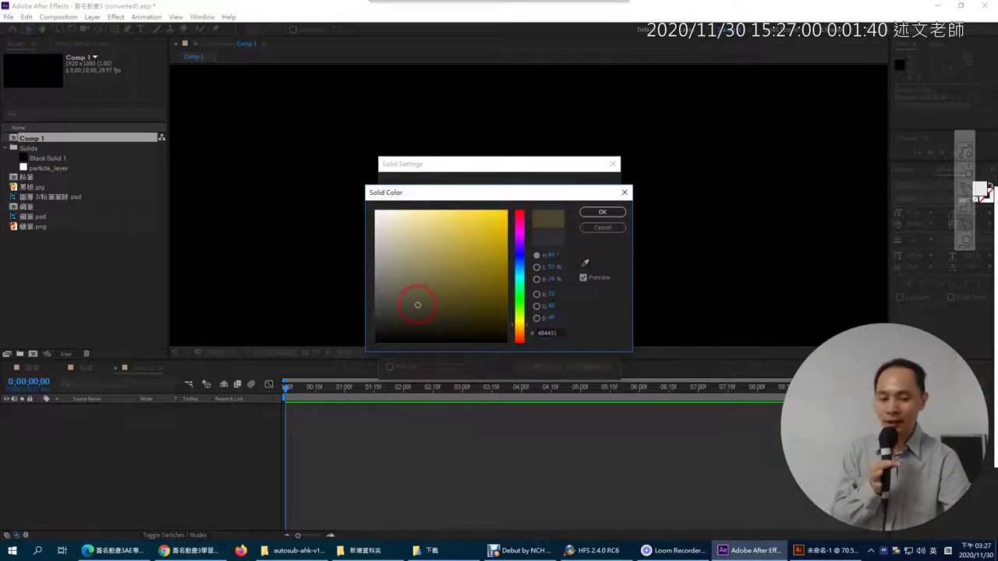
left_click(602, 213)
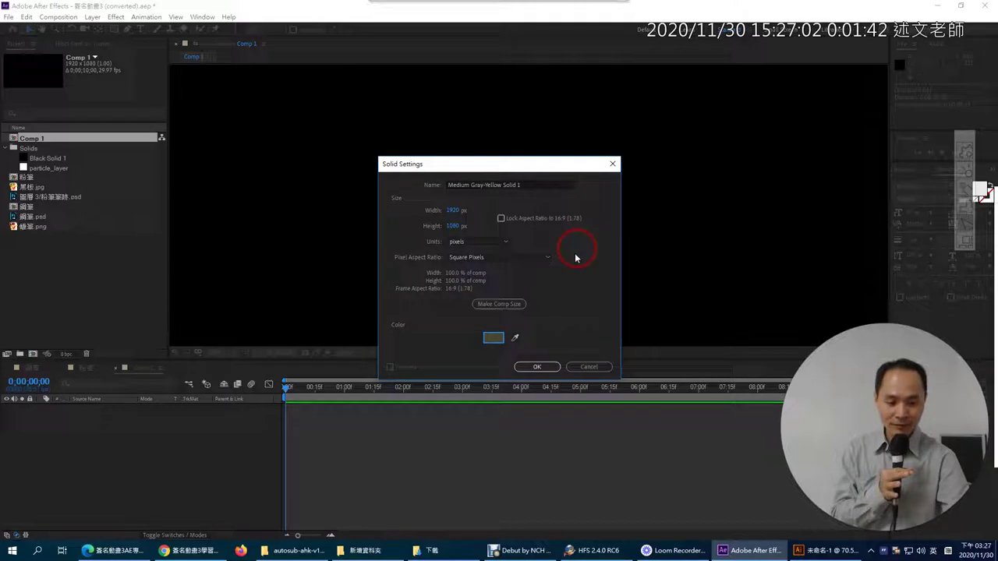
left_click(539, 368)
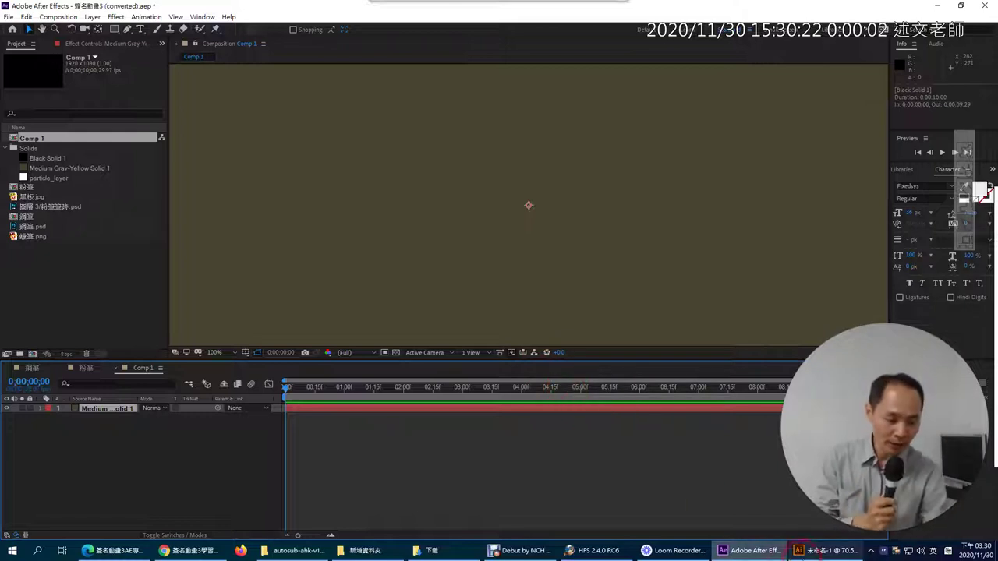
left_click(826, 551)
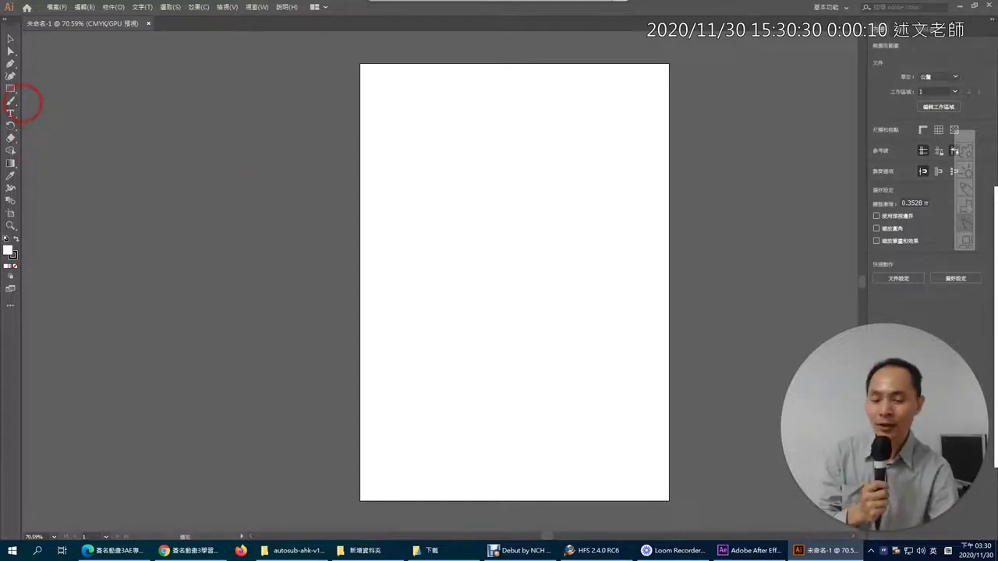
Begin a pen path, undo the unfinished attempt, and swap the fill and stroke colours
left_click(11, 64)
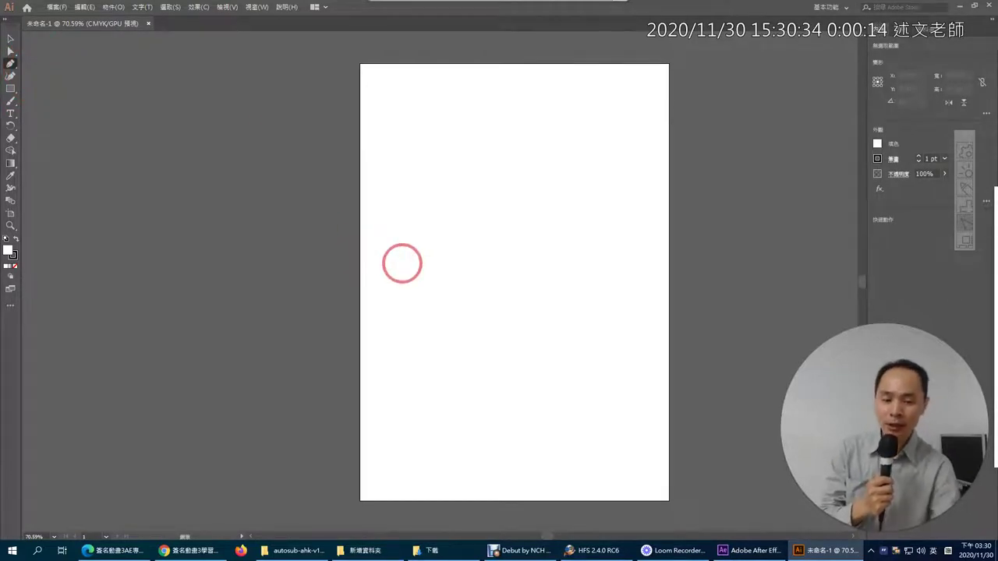
scroll(402, 264, "up", 1)
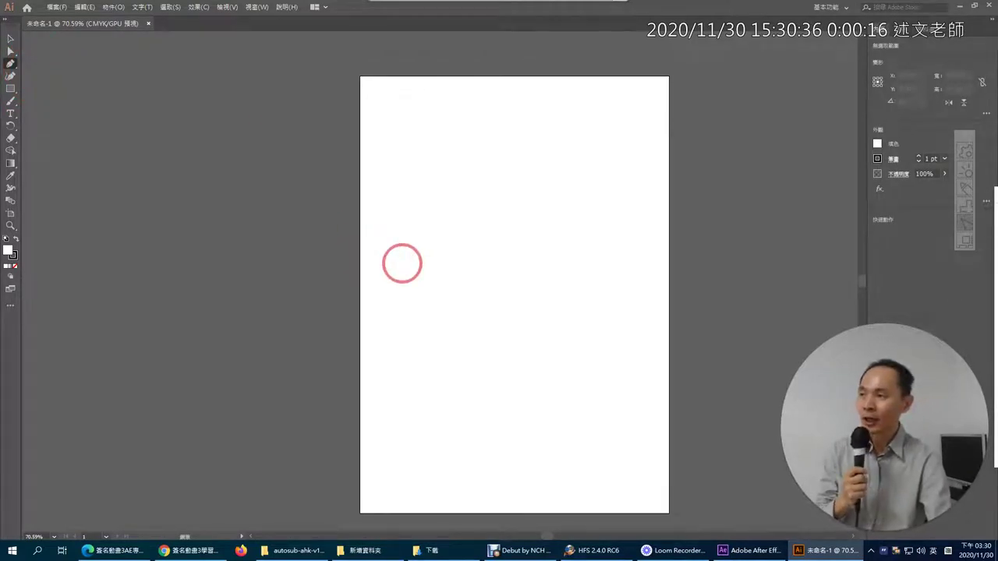
left_click_drag(408, 239, 418, 240)
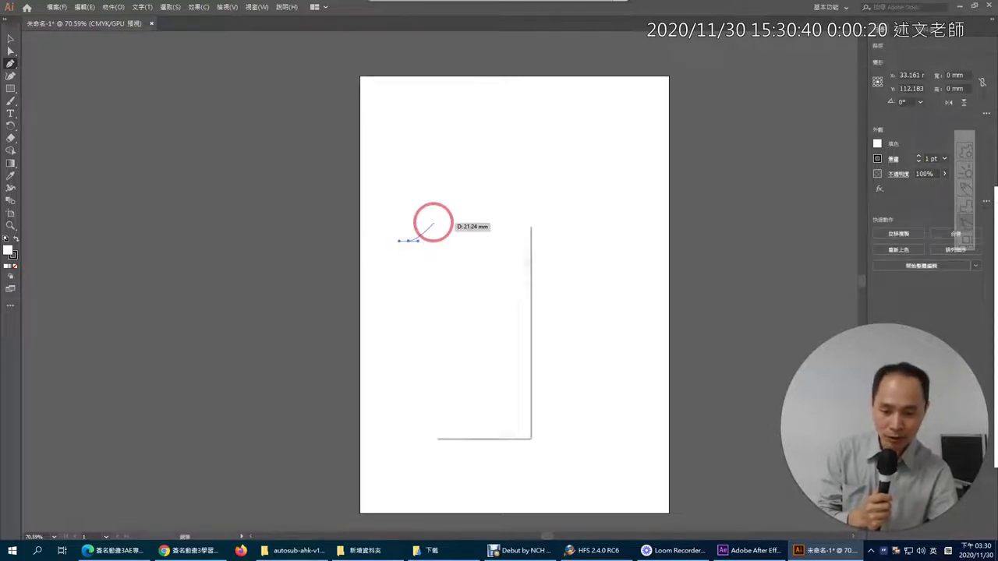
right_click(434, 225)
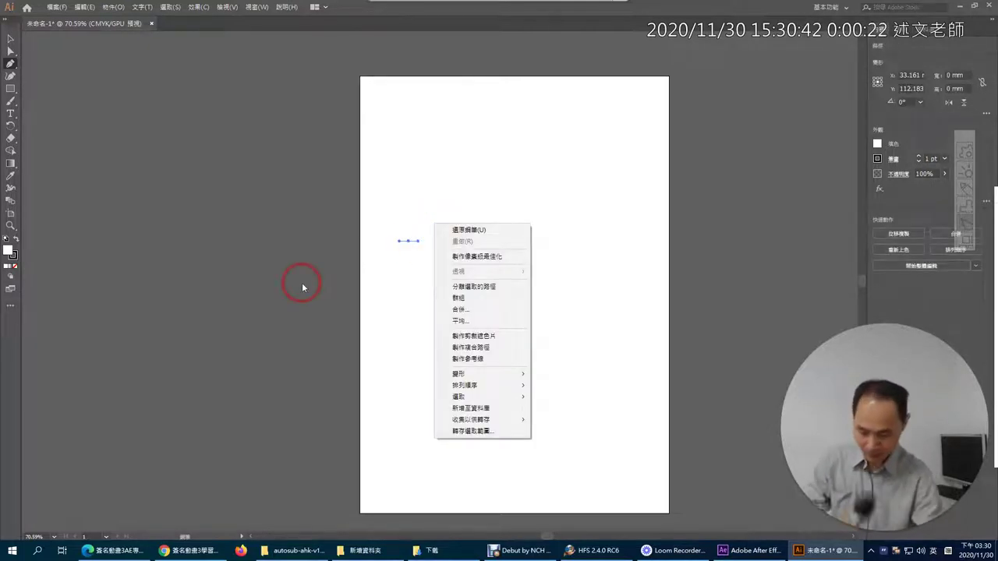
left_click(303, 287)
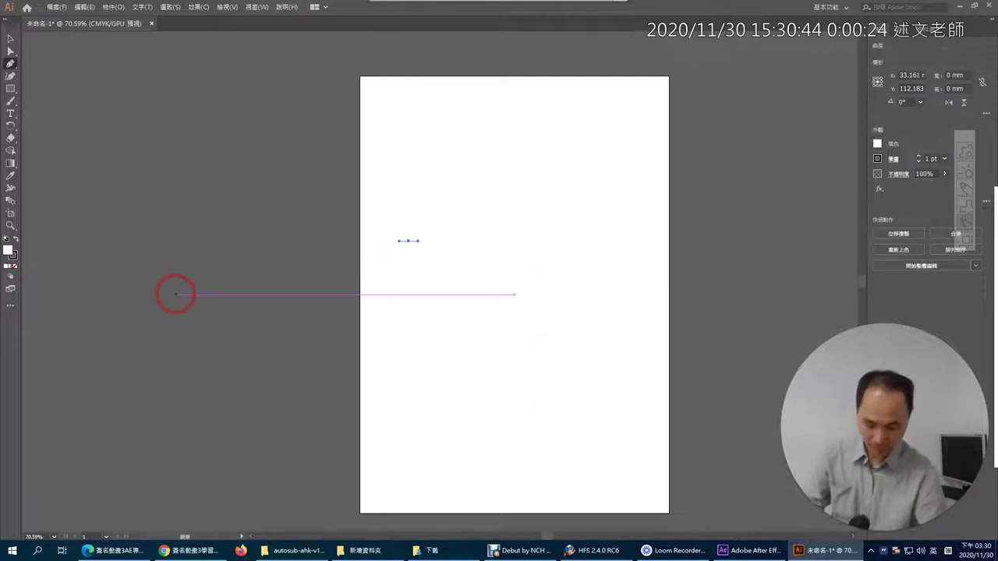
key("ctrl+z")
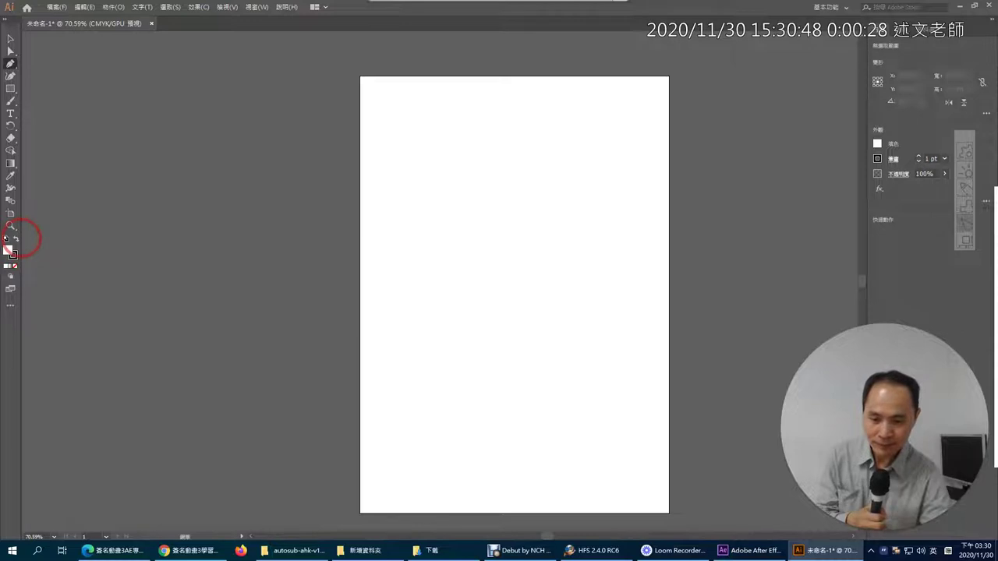
left_click(16, 239)
Draw the curved signature path with three pen points and select the black-filled shape
left_click_drag(410, 227, 449, 202)
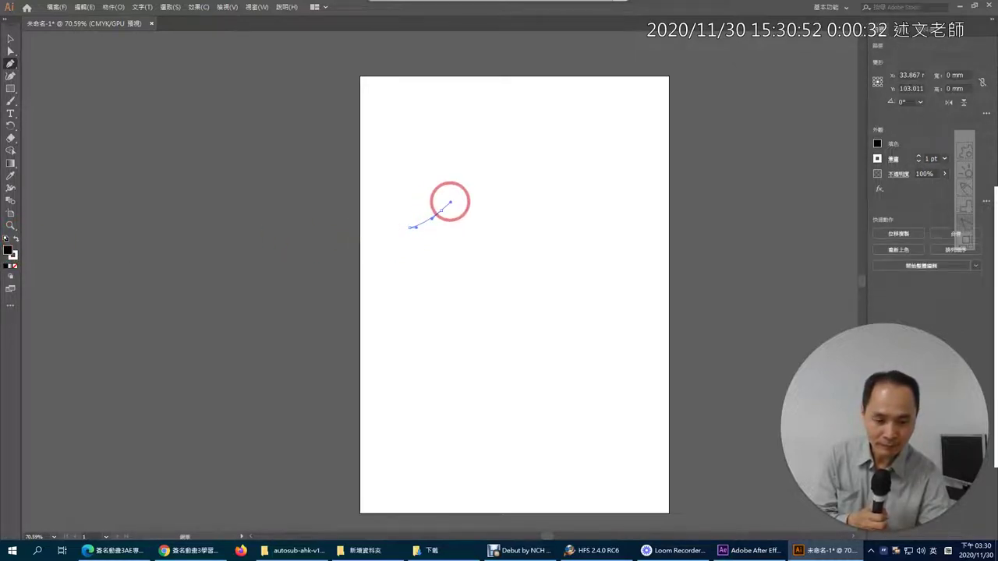
mouse_move(443, 227)
left_mouse_down()
mouse_move(402, 269)
mouse_move(398, 298)
mouse_move(466, 285)
mouse_move(534, 300)
mouse_move(587, 294)
mouse_move(606, 262)
left_mouse_up()
mouse_move(537, 199)
left_mouse_down()
mouse_move(516, 219)
mouse_move(461, 189)
left_mouse_up()
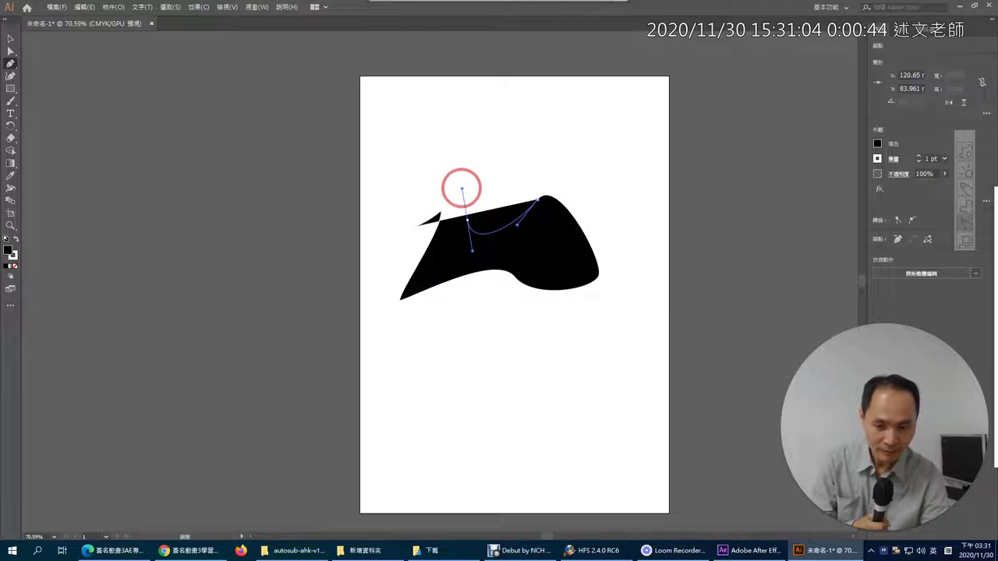
right_click(486, 161)
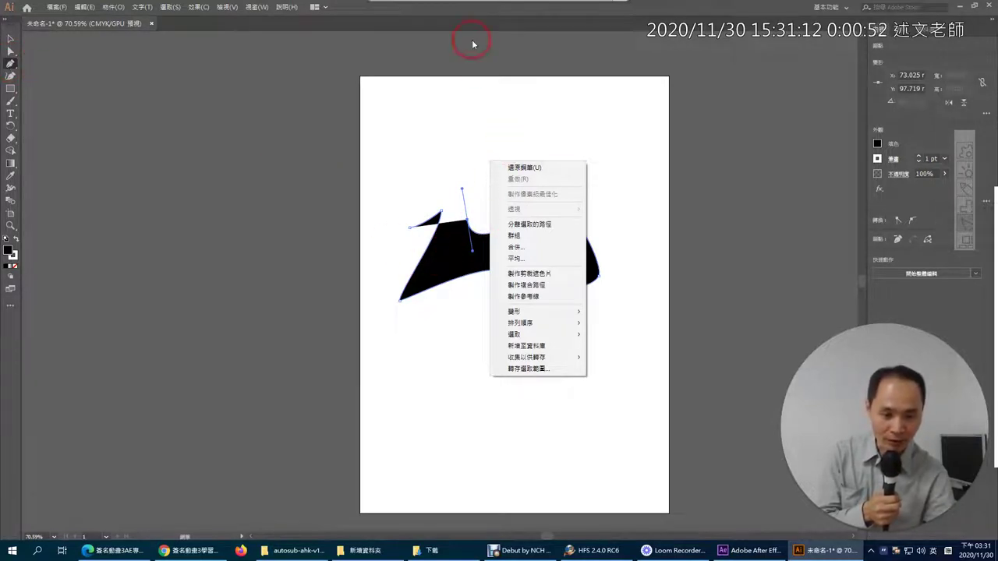
left_click(474, 17)
left_click(10, 39)
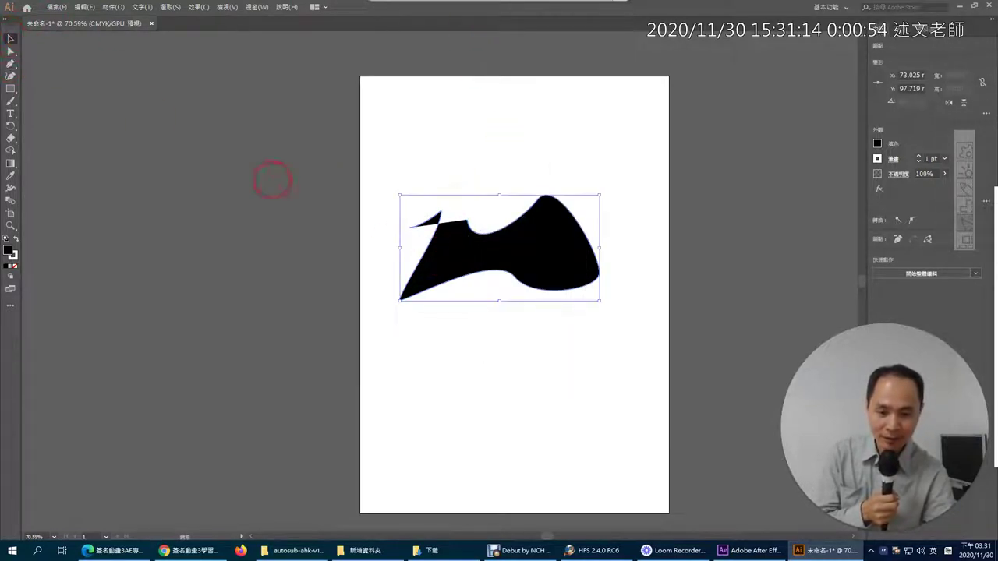
left_click(455, 292)
left_click(455, 277)
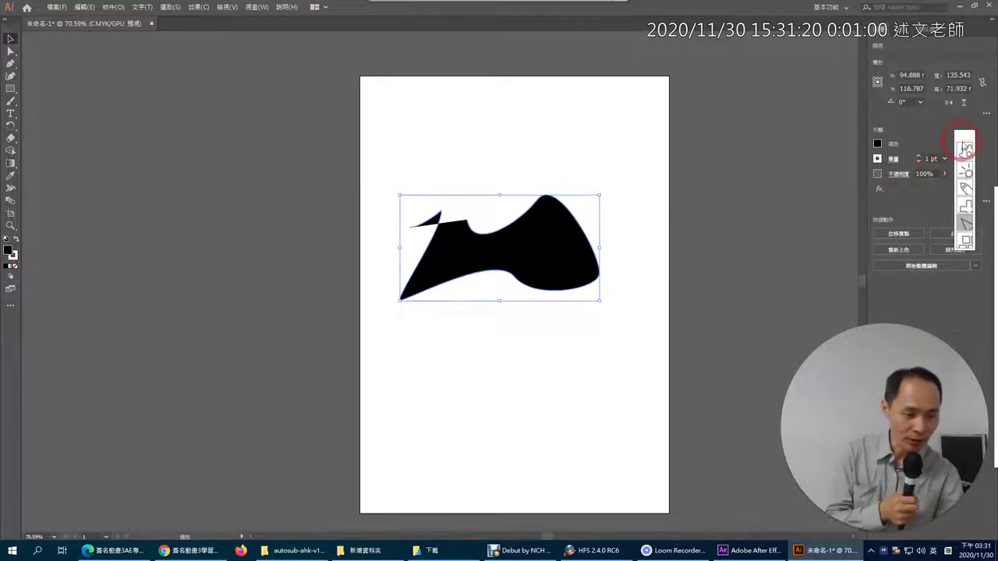
left_click_drag(964, 134, 987, 198)
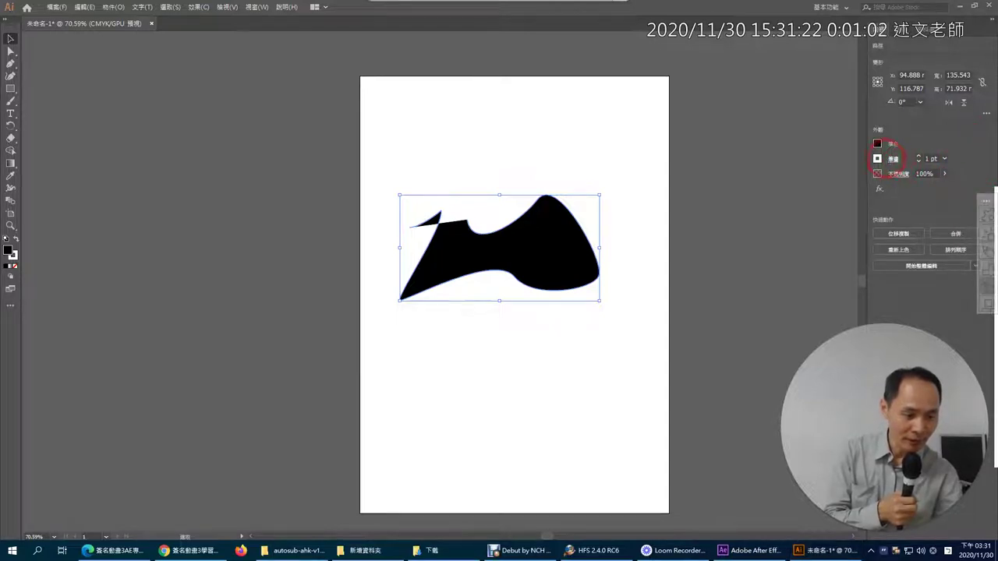
Set the signature path's fill to None and give it a dark 5 pt stroke
left_click(878, 145)
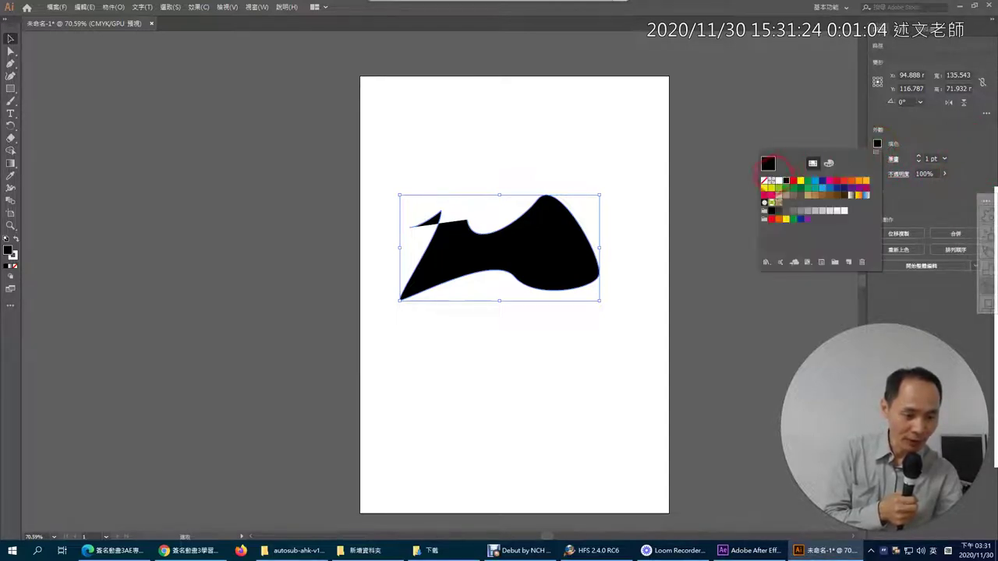
left_click(765, 181)
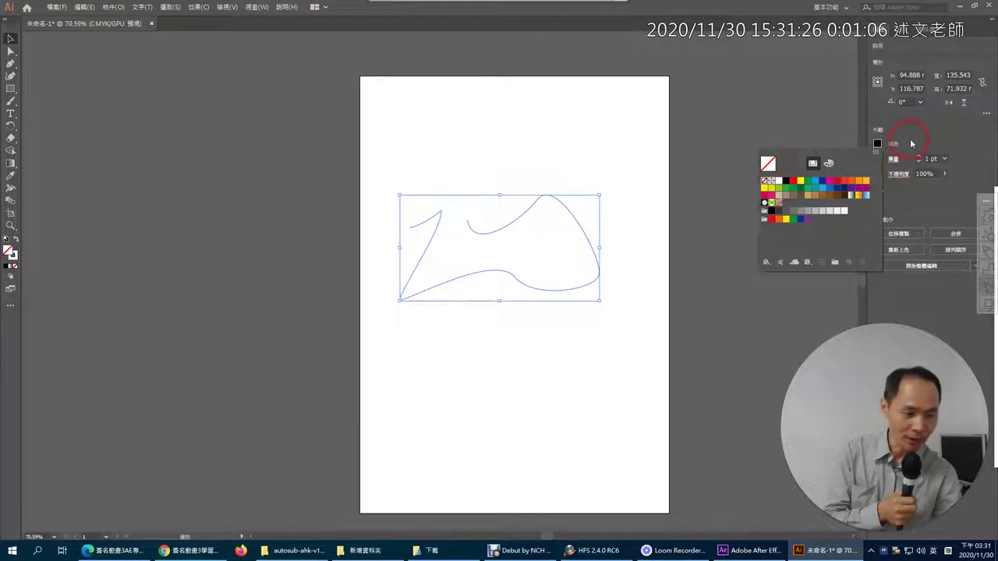
left_click(911, 144)
left_click(878, 161)
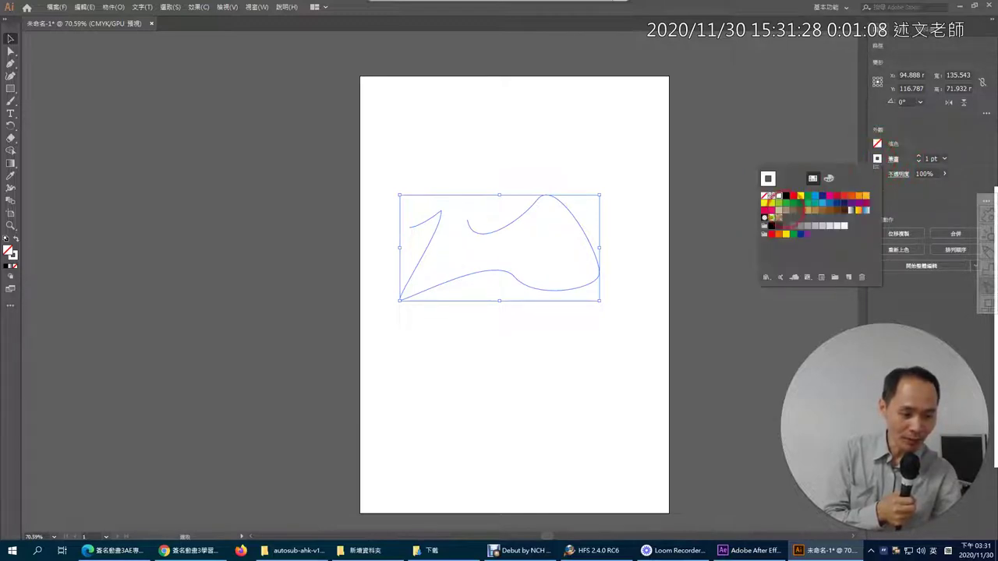
left_click(786, 196)
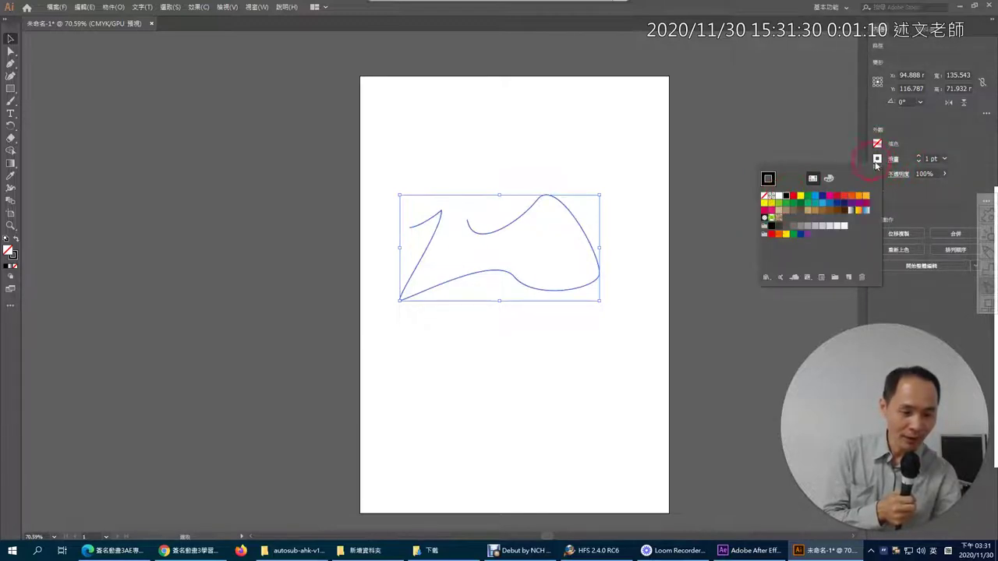
left_click(920, 145)
left_click(922, 158)
left_click(920, 157)
left_click(920, 156)
left_click(920, 156)
left_click(920, 157)
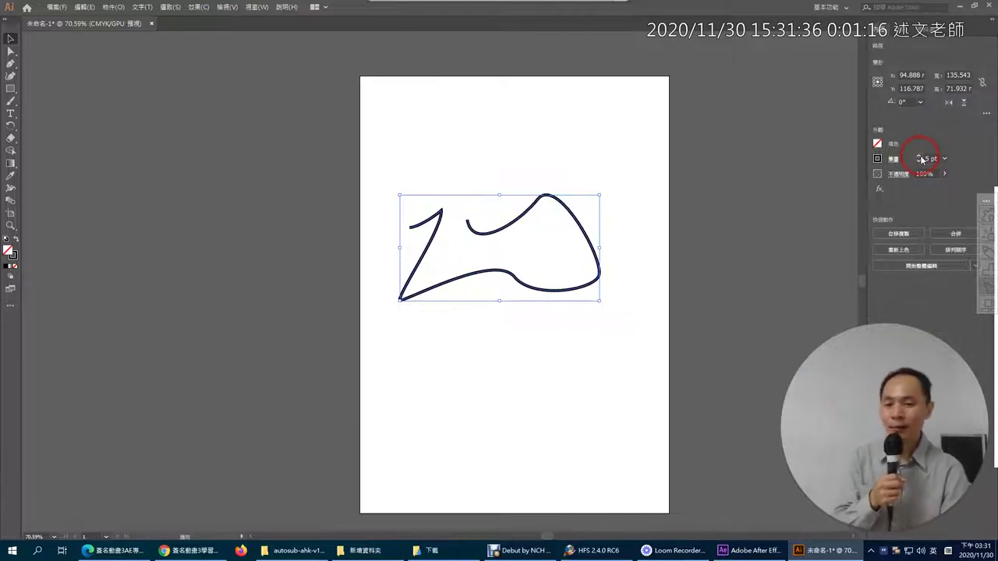
left_click(79, 11)
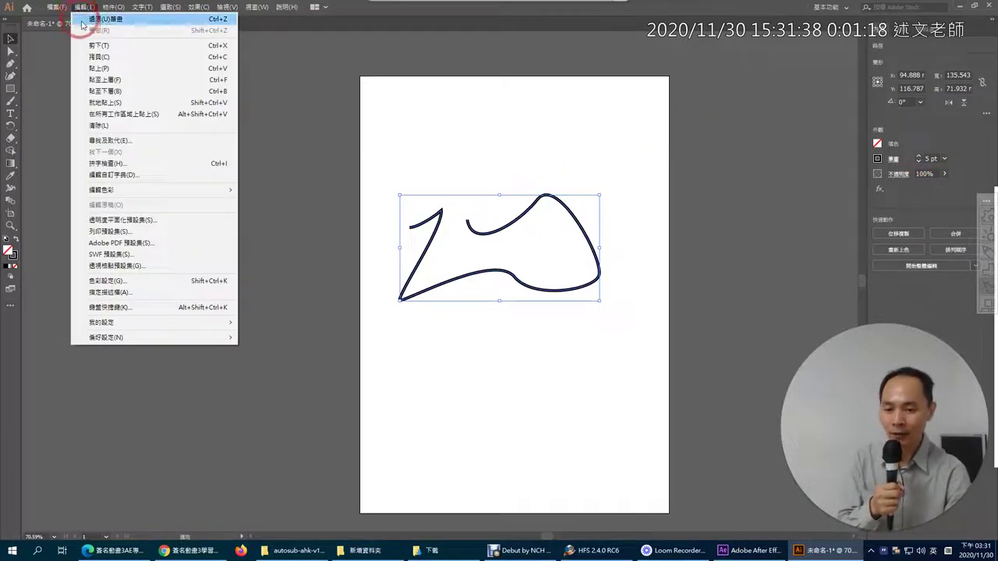
Copy the stroked signature path and bring After Effects to the front
left_click(98, 57)
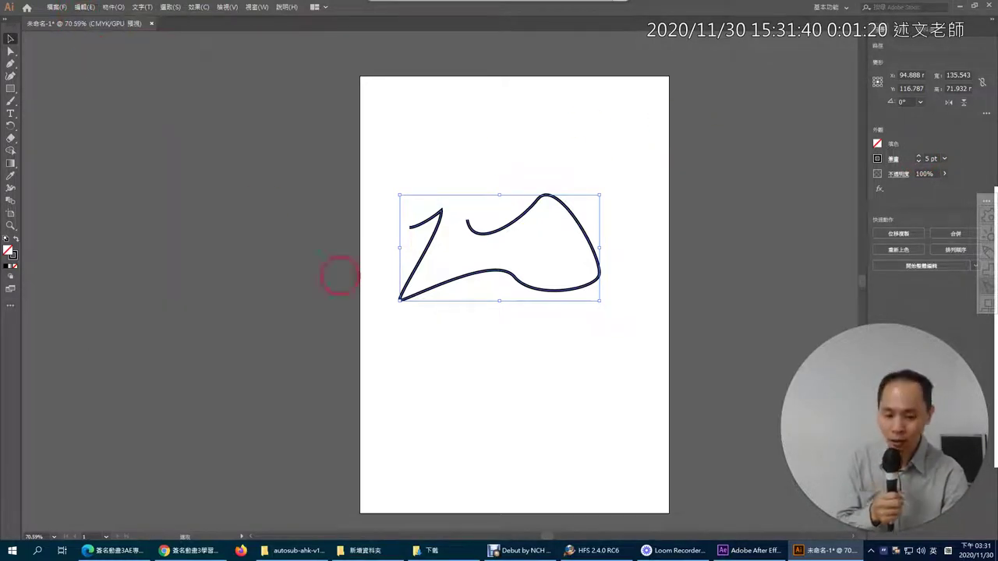
left_click(750, 550)
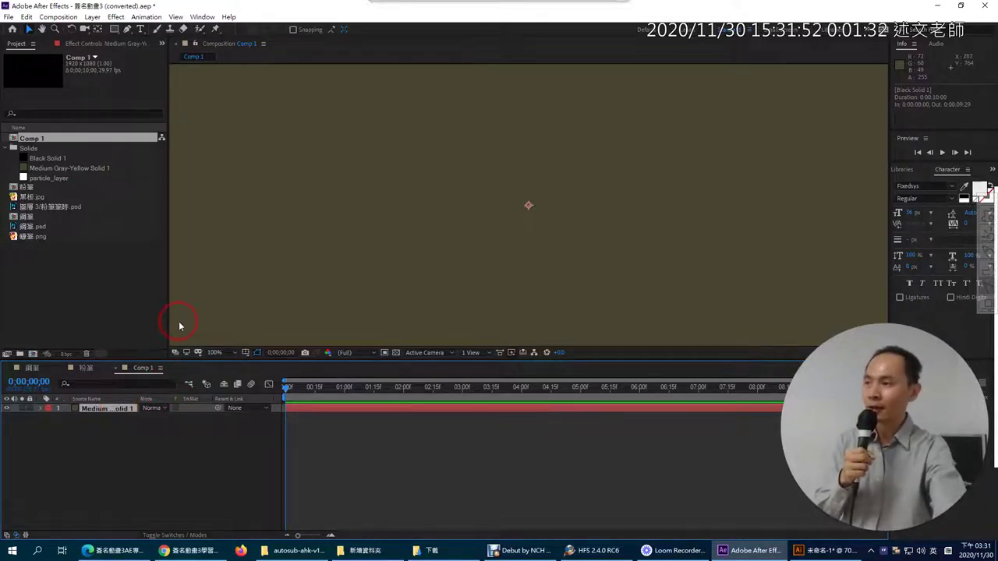
Paste the signature onto the gray-yellow solid as Mask 1 and expand Masks > Mask 1 in the timeline
left_click(26, 17)
left_click(55, 124)
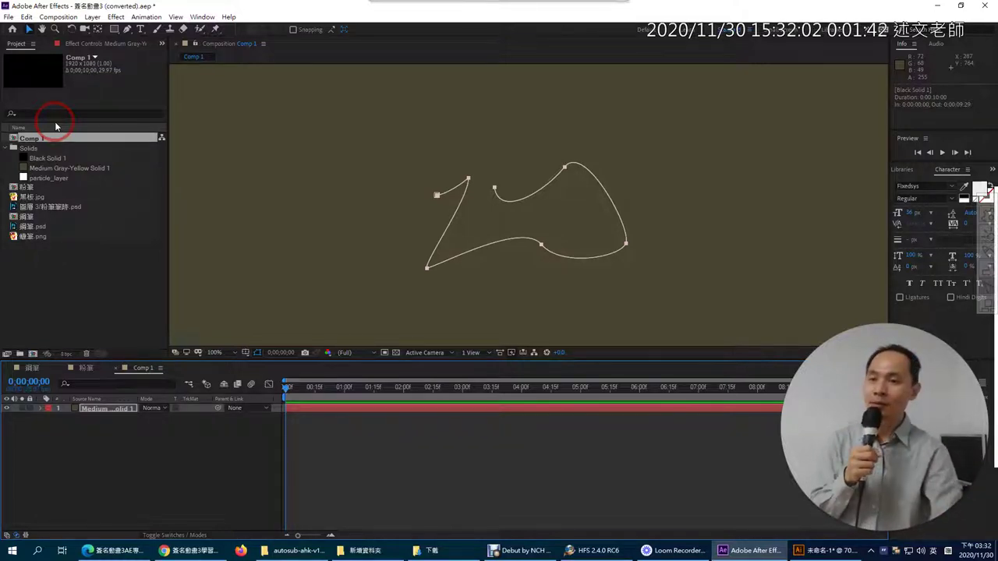
left_click(40, 408)
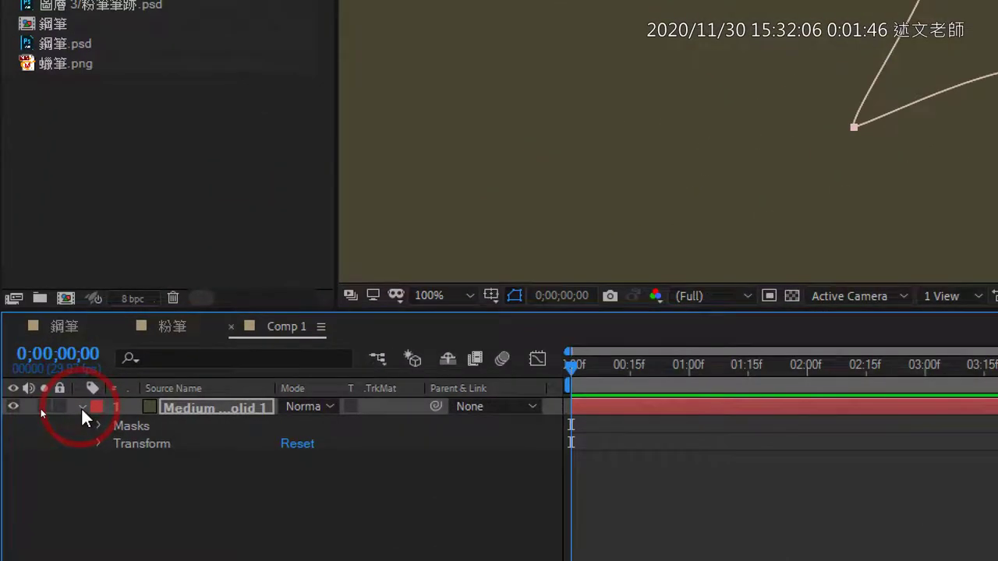
left_click(96, 429)
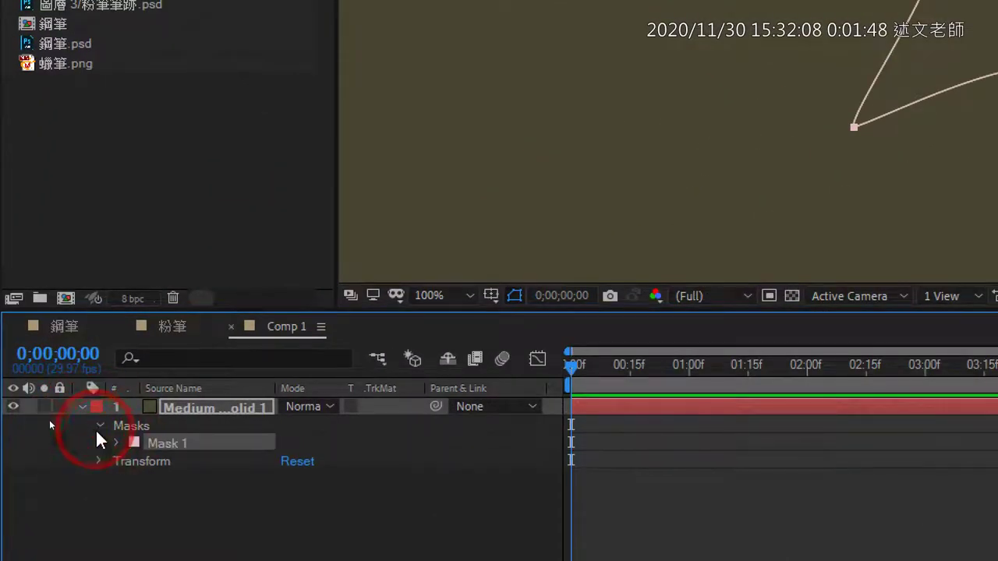
left_click(115, 443)
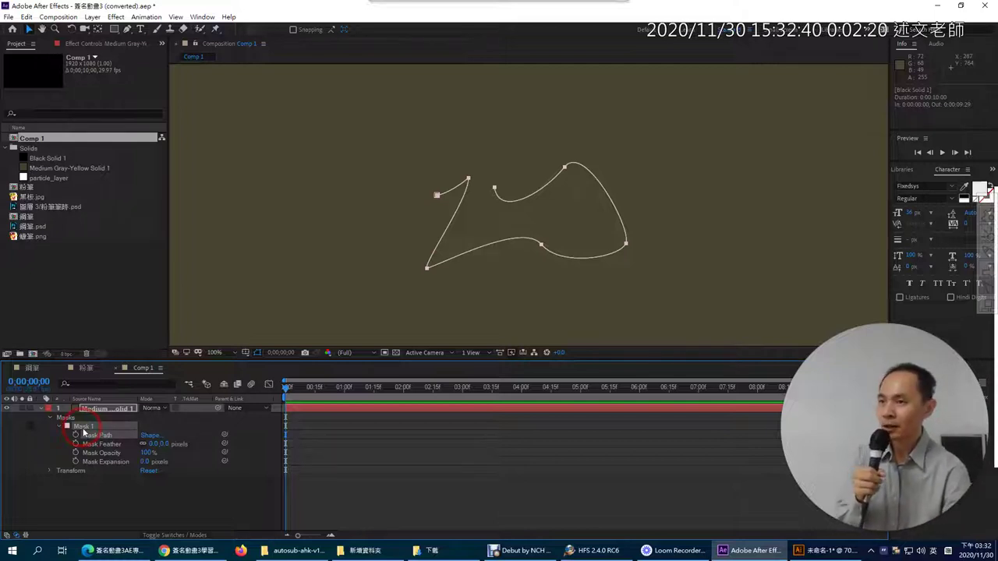
right_click(83, 433)
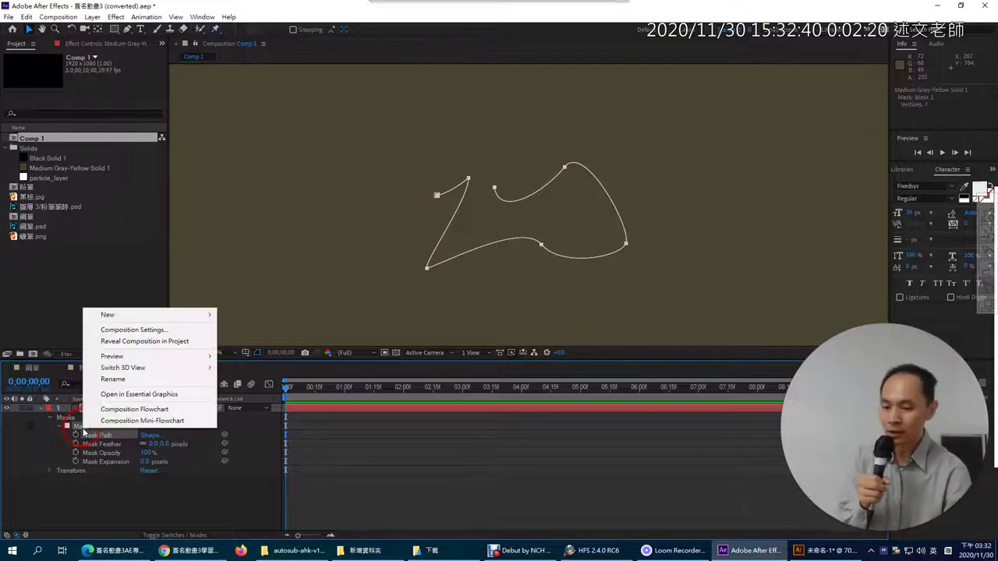
left_click(113, 379)
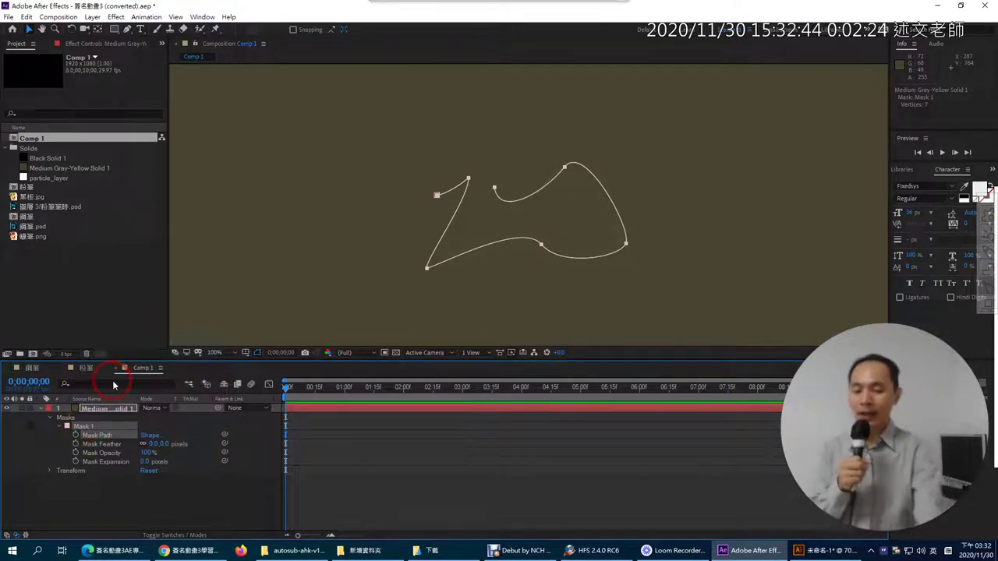
left_click(107, 428)
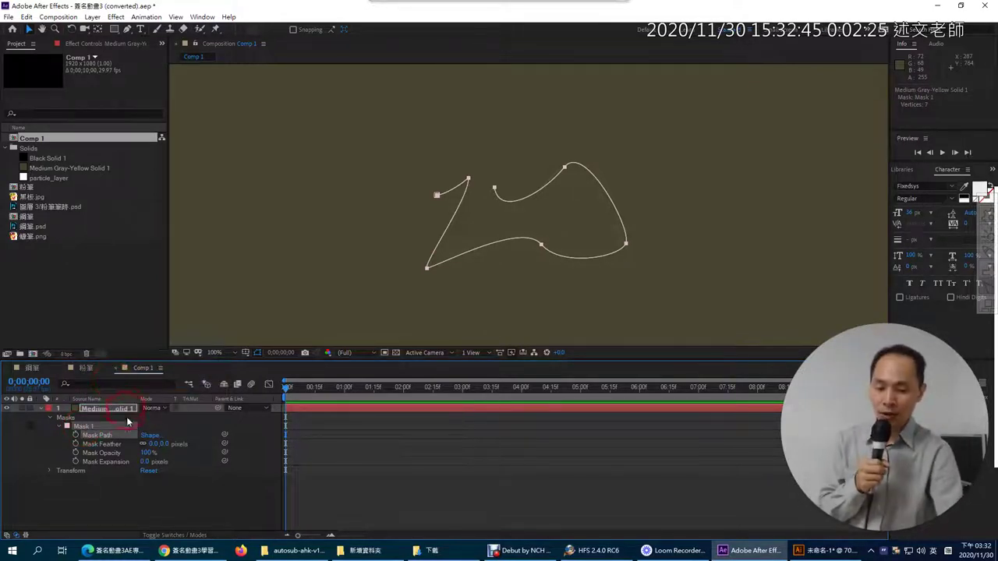
left_click(88, 433)
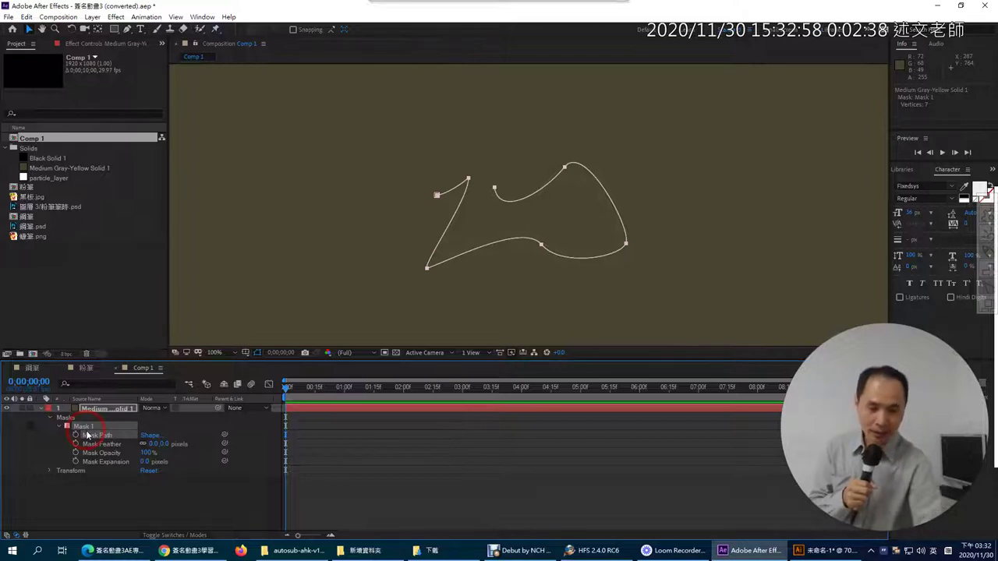
left_click(340, 318)
left_click_drag(394, 225, 427, 212)
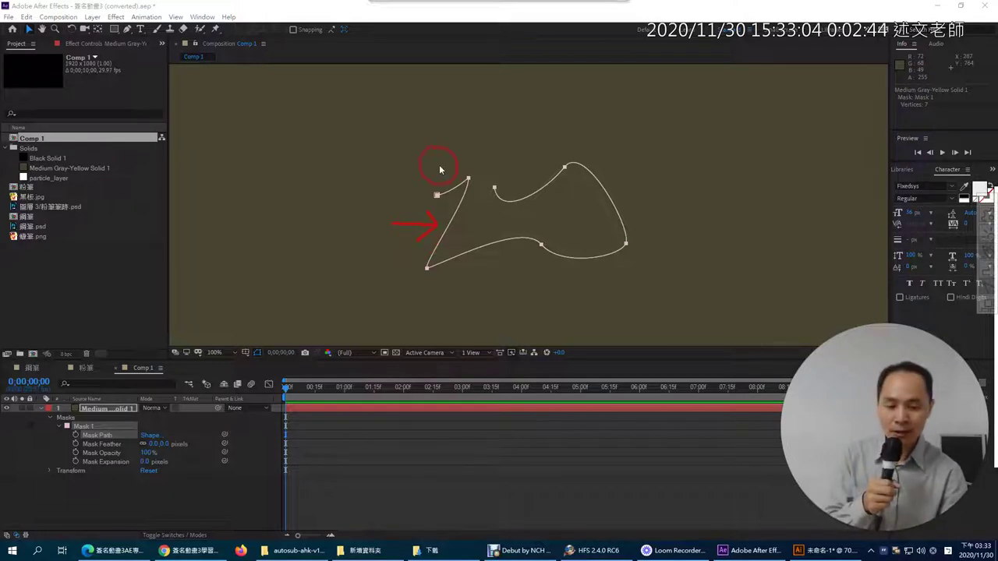
left_click_drag(403, 236, 667, 199)
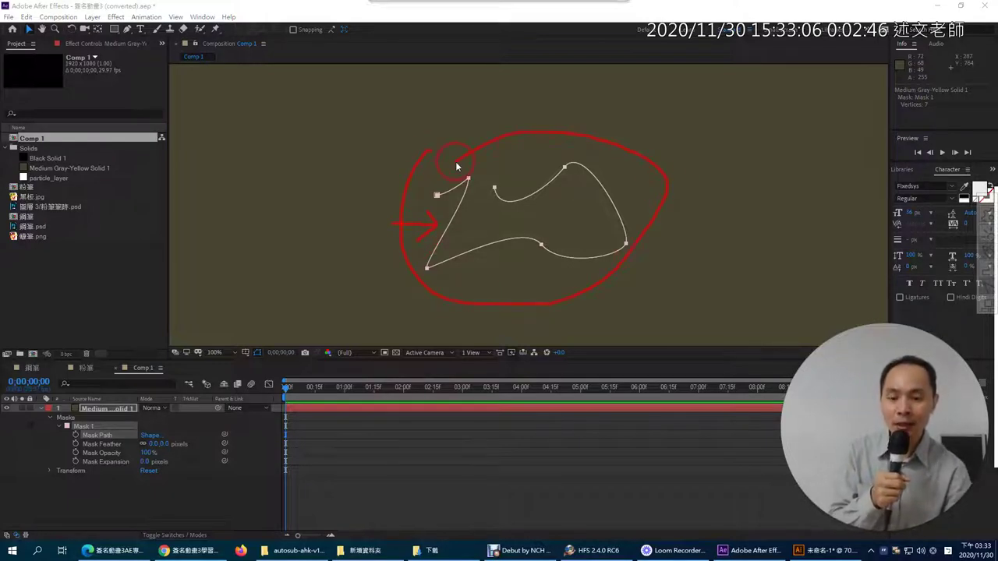
left_click(75, 436)
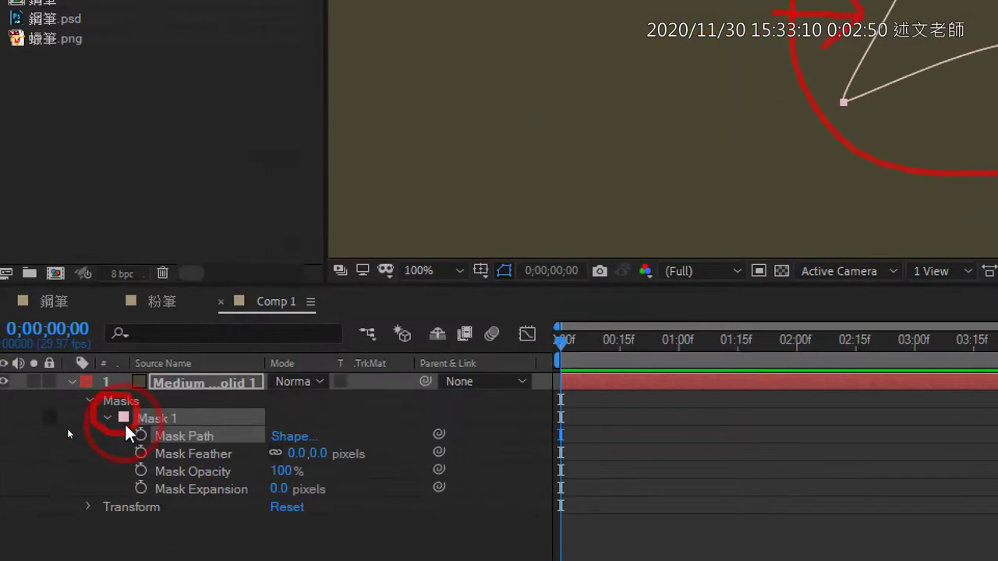
left_click(121, 417)
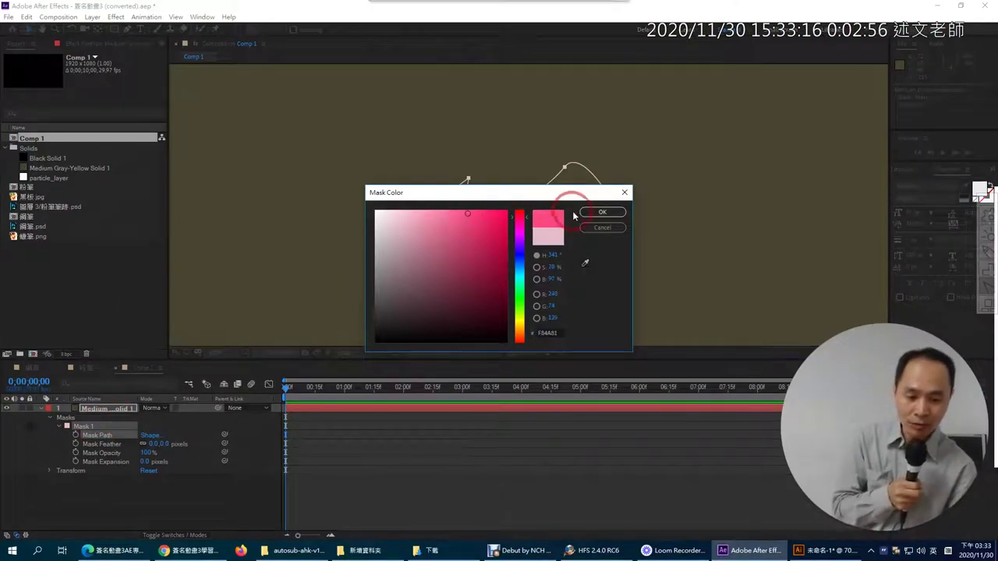
Confirm pink as Mask 1's colour in the Mask Color dialog
left_click(600, 212)
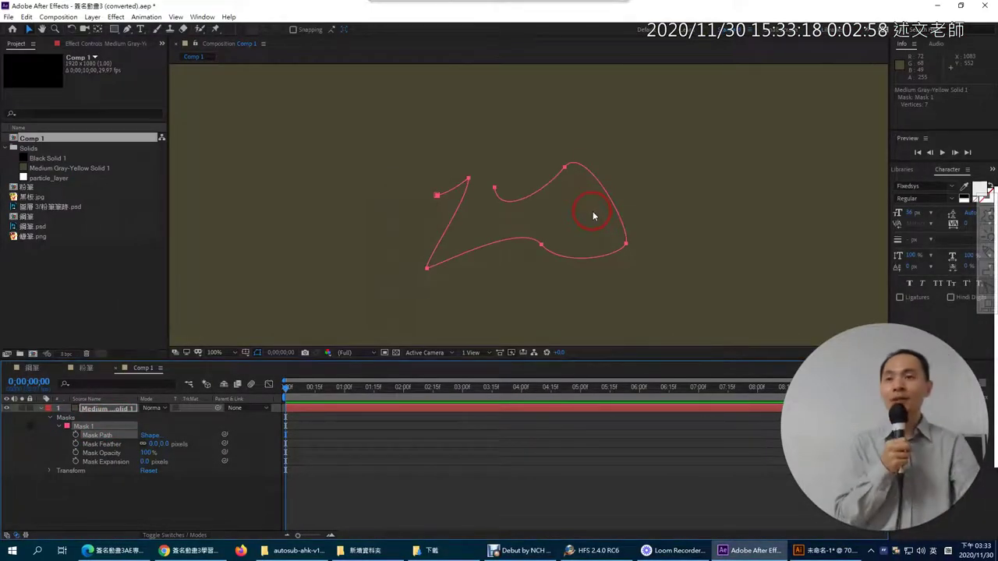